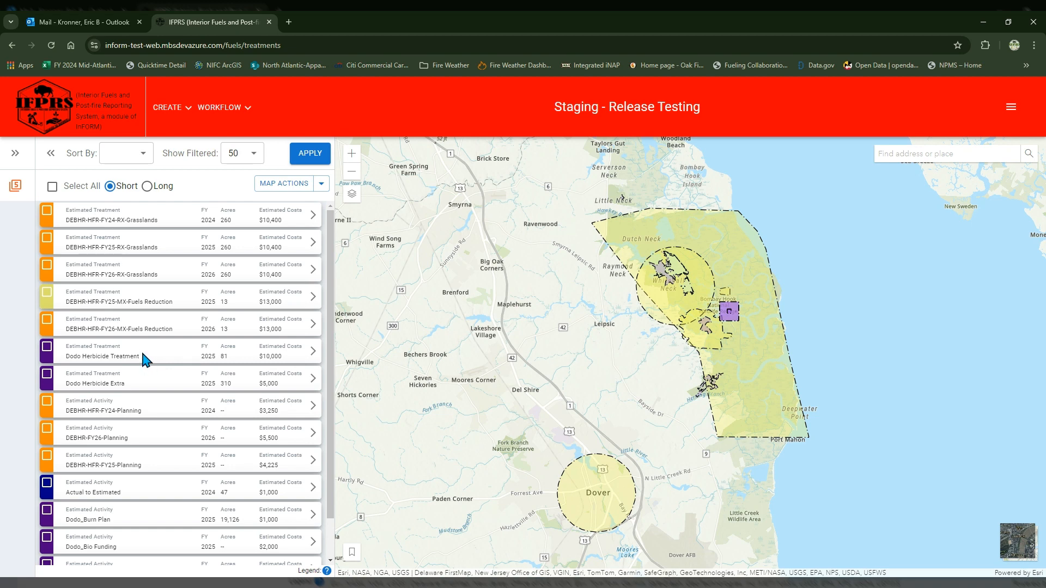
Open the Dodo Herbicide Treatment record and go to its Proposal and Justification section
{"action": "scroll", "coordinate": [330, 314], "scroll_direction": "down", "scroll_amount": 1}
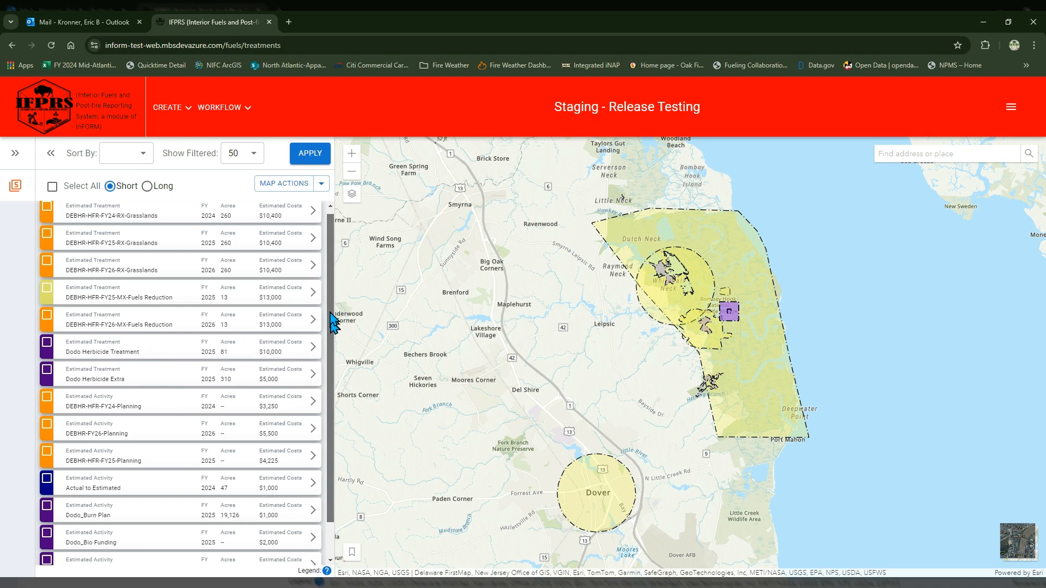
{"action": "scroll", "coordinate": [332, 321], "scroll_direction": "down", "scroll_amount": 1}
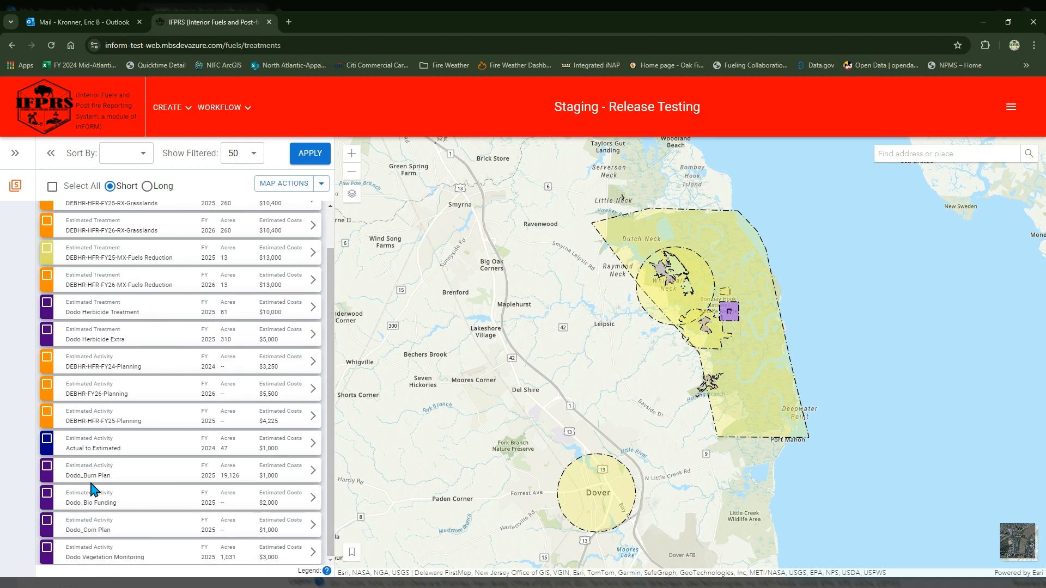
{"action": "left_click", "coordinate": [112, 311]}
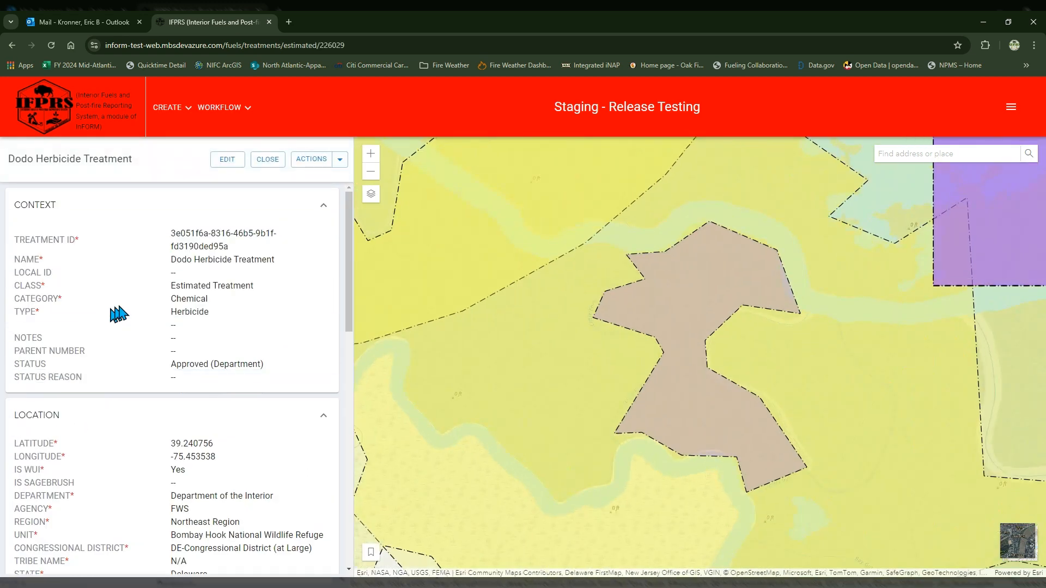
{"action": "left_click_drag", "start_coordinate": [348, 269], "coordinate": [343, 392]}
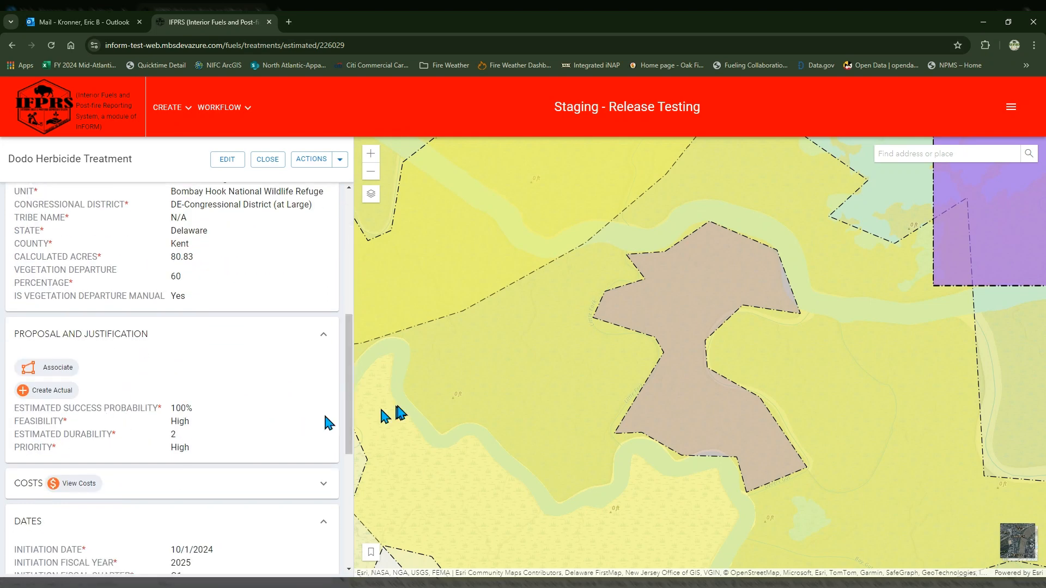
Start associating items with the treatment and draw a four-sided polygon on the map around all the Bombay Hook refuge features
{"action": "scroll", "coordinate": [523, 316], "scroll_direction": "down", "scroll_amount": 2}
{"action": "scroll", "coordinate": [523, 316], "scroll_direction": "down", "scroll_amount": 3}
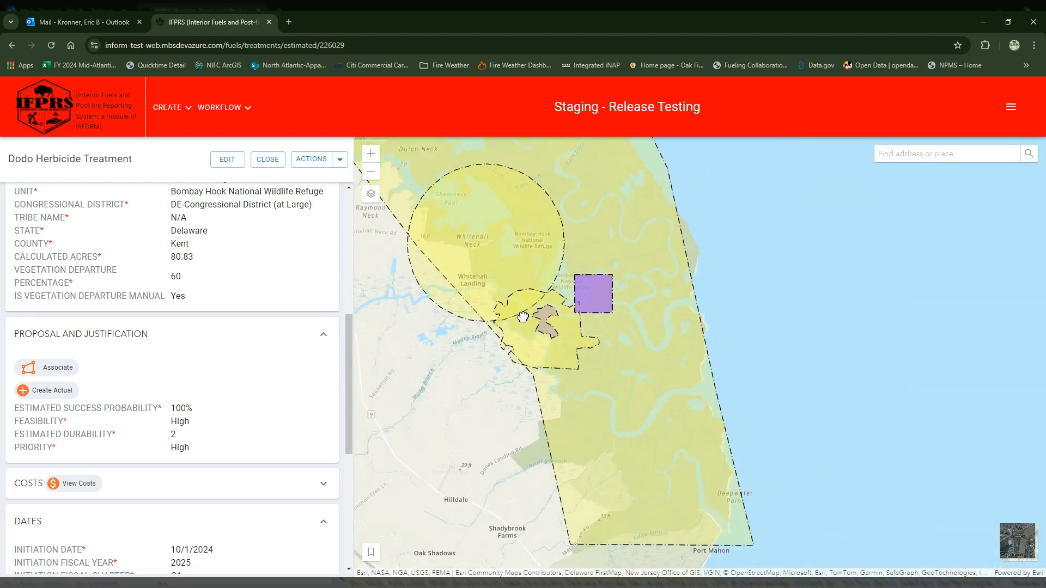
{"action": "left_click_drag", "start_coordinate": [532, 347], "coordinate": [544, 349]}
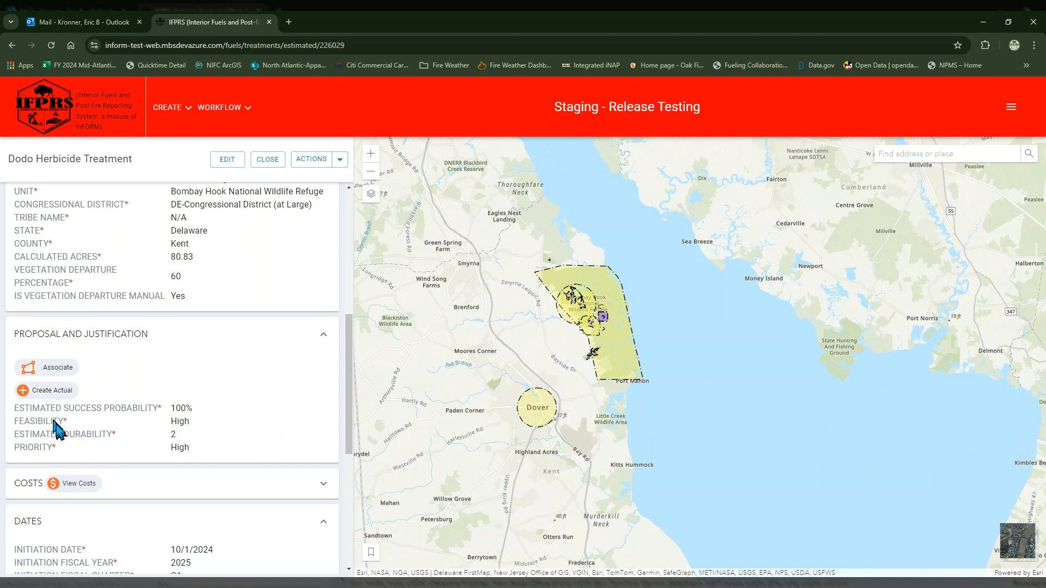
{"action": "left_click", "coordinate": [55, 373]}
{"action": "left_click", "coordinate": [497, 243]}
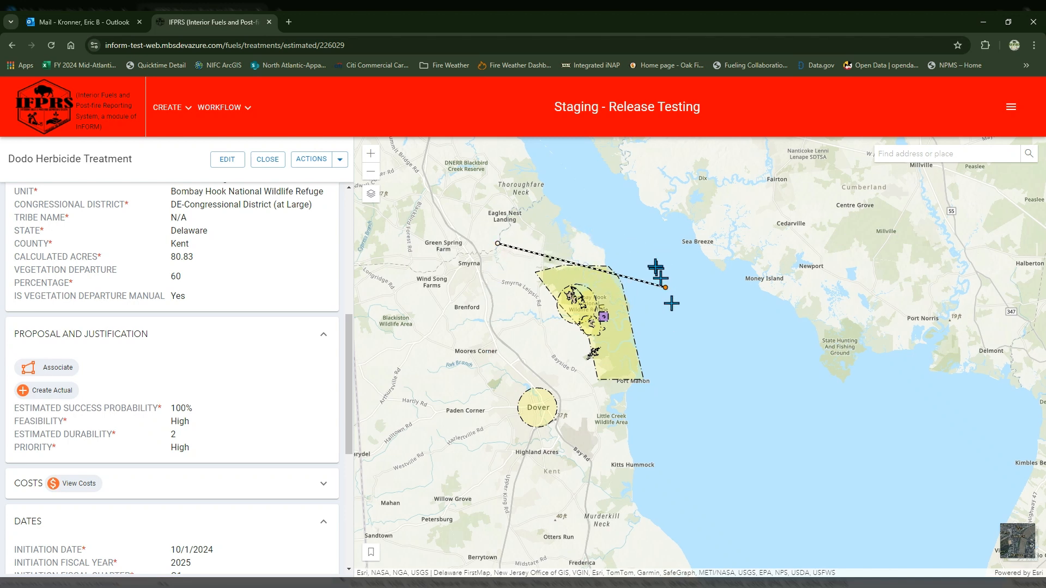
{"action": "left_click", "coordinate": [652, 248]}
{"action": "left_click", "coordinate": [666, 443]}
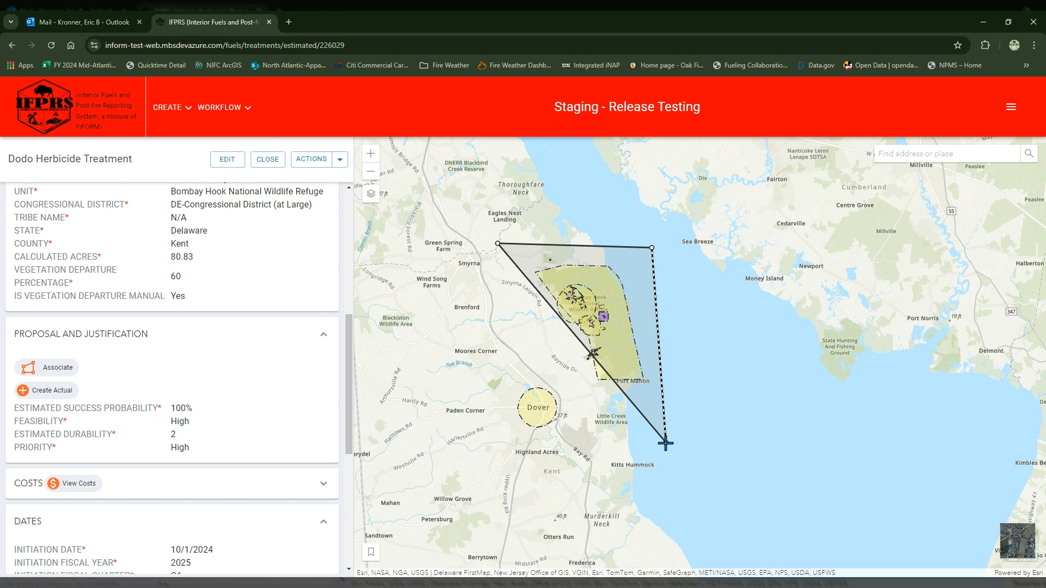
{"action": "double_click", "coordinate": [513, 405]}
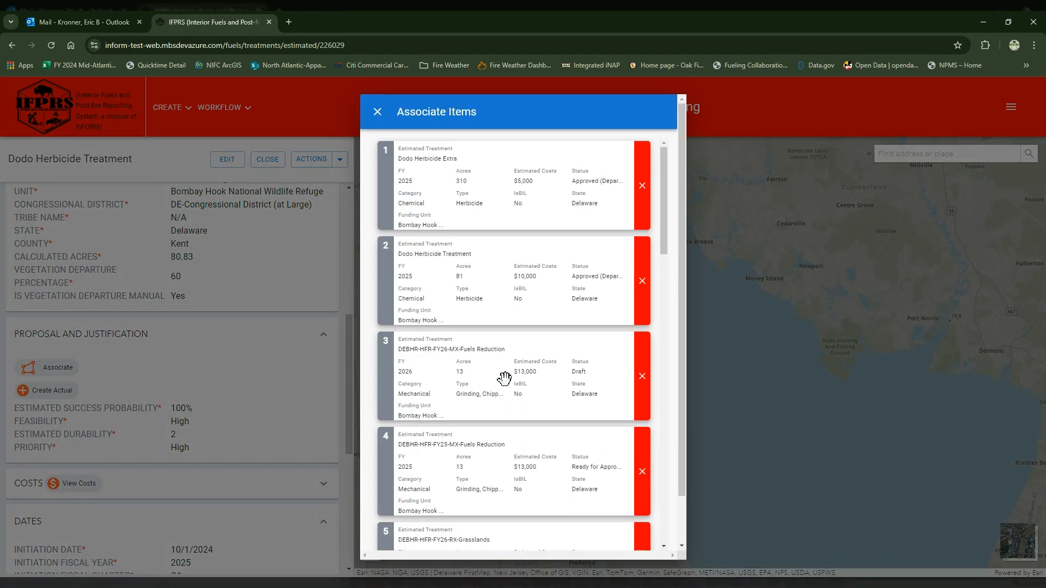
Remove the five DEBHR-HFR estimated treatments (FY25 and FY26 MX-Fuels Reduction, FY24 to FY26 RX-Grasslands) from the items to associate
{"action": "mouse_move", "coordinate": [666, 179]}
{"action": "left_mouse_down"}
{"action": "mouse_move", "coordinate": [683, 388]}
{"action": "mouse_move", "coordinate": [672, 484]}
{"action": "mouse_move", "coordinate": [663, 158]}
{"action": "mouse_move", "coordinate": [663, 171]}
{"action": "left_mouse_up"}
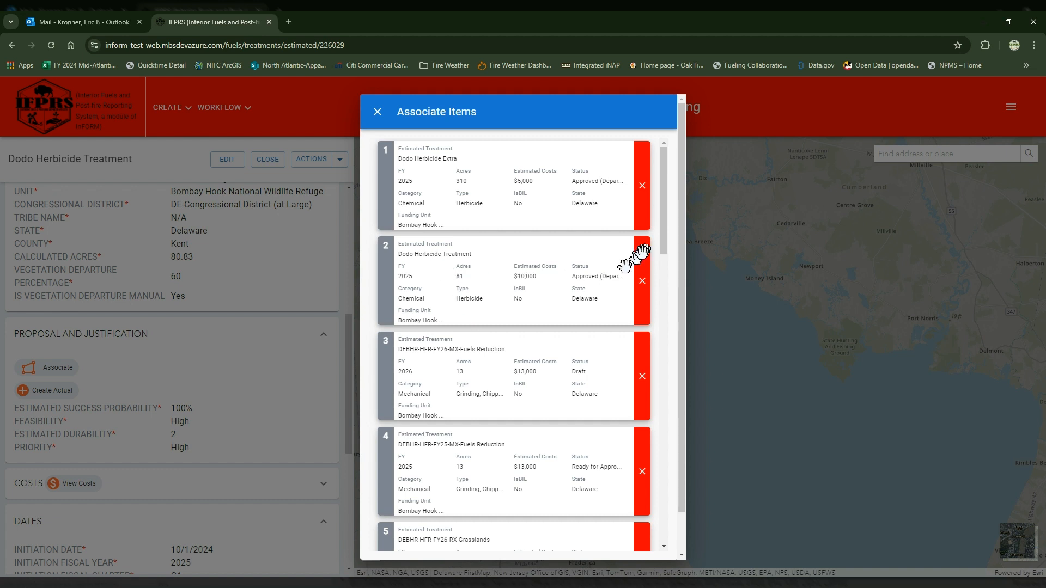
{"action": "scroll", "coordinate": [668, 199], "scroll_direction": "down", "scroll_amount": 2}
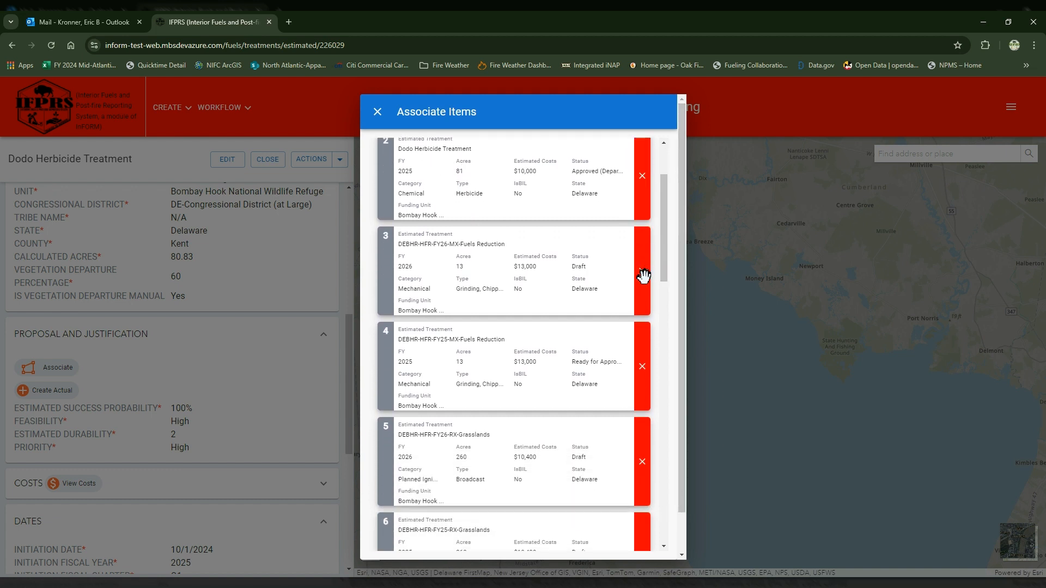
{"action": "left_click", "coordinate": [642, 273]}
{"action": "left_click", "coordinate": [642, 273]}
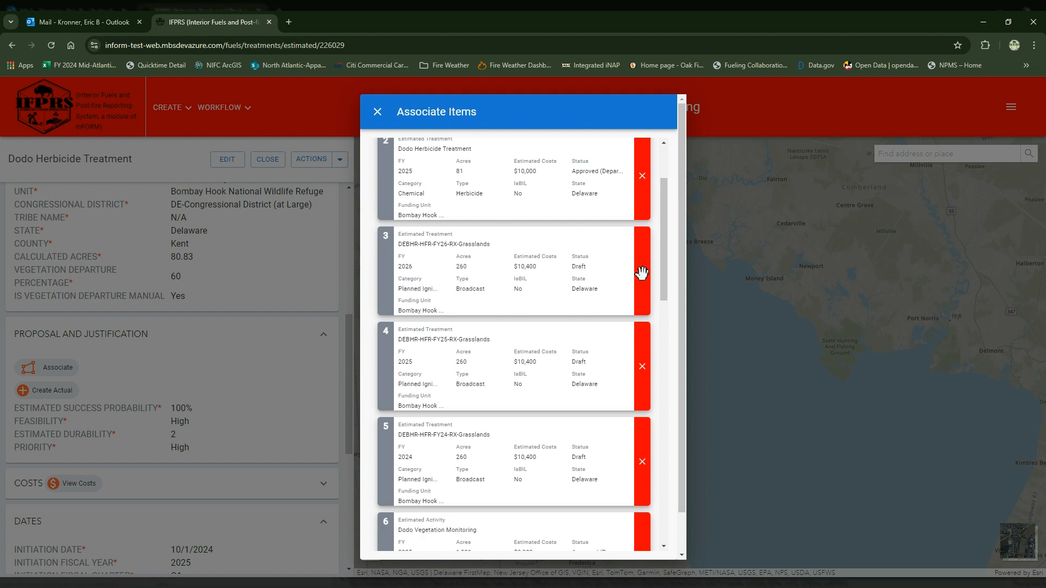
{"action": "left_click", "coordinate": [642, 273]}
{"action": "left_click", "coordinate": [642, 273]}
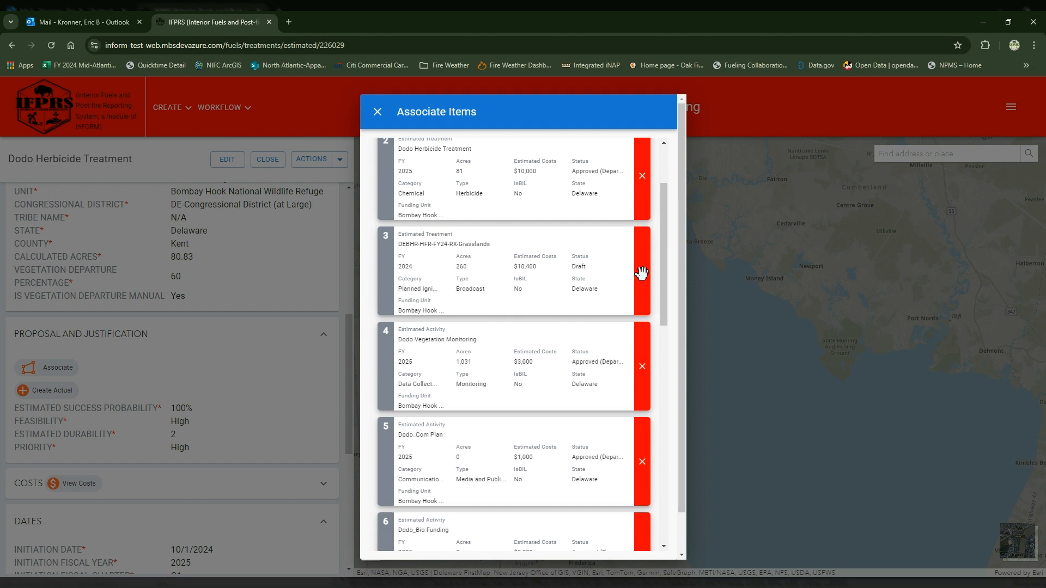
{"action": "left_click", "coordinate": [642, 273]}
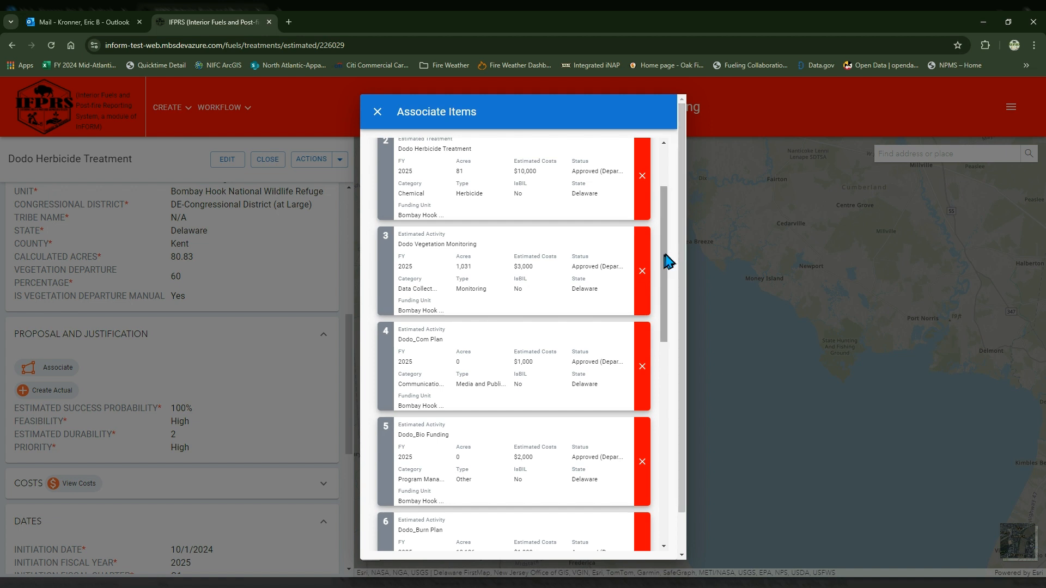
Remove the Actual to Estimated activity and the three DEBHR planning activities for FY24, FY25 and FY26 from the items to associate
{"action": "scroll", "coordinate": [663, 261], "scroll_direction": "down", "scroll_amount": 3}
{"action": "left_click_drag", "start_coordinate": [666, 269], "coordinate": [667, 390]}
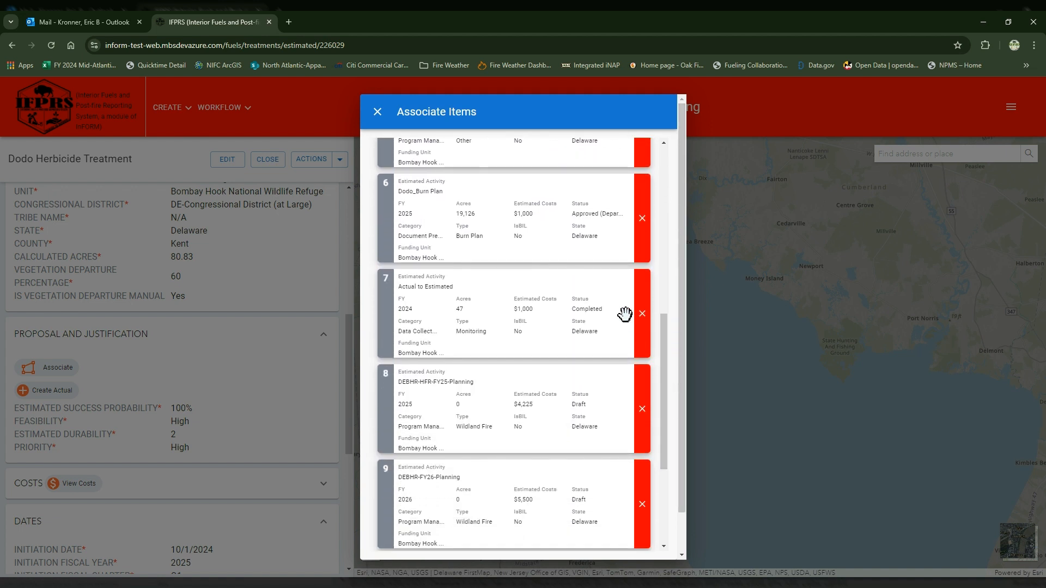
{"action": "left_click", "coordinate": [641, 315]}
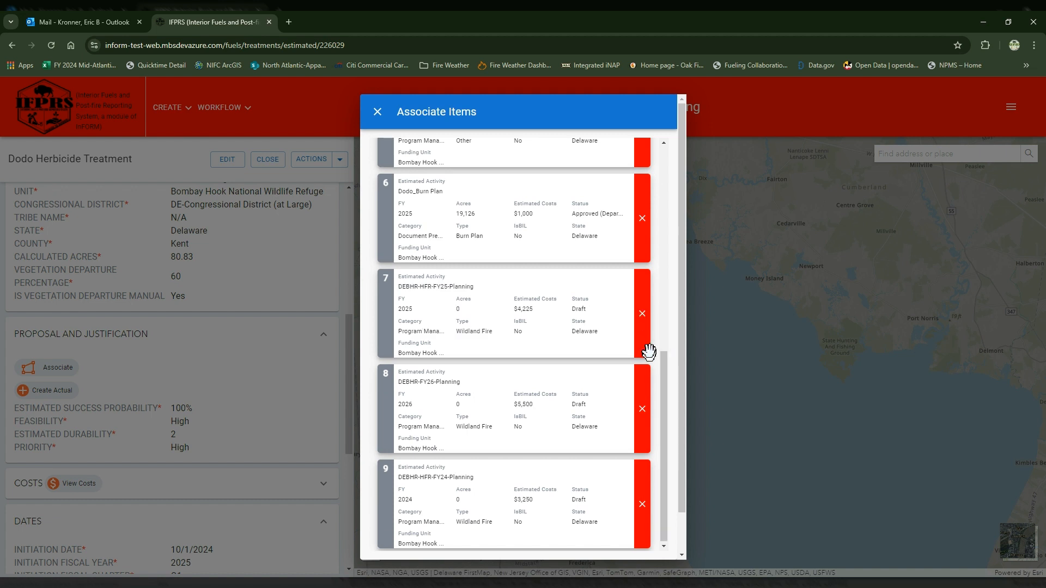
{"action": "left_click", "coordinate": [643, 315]}
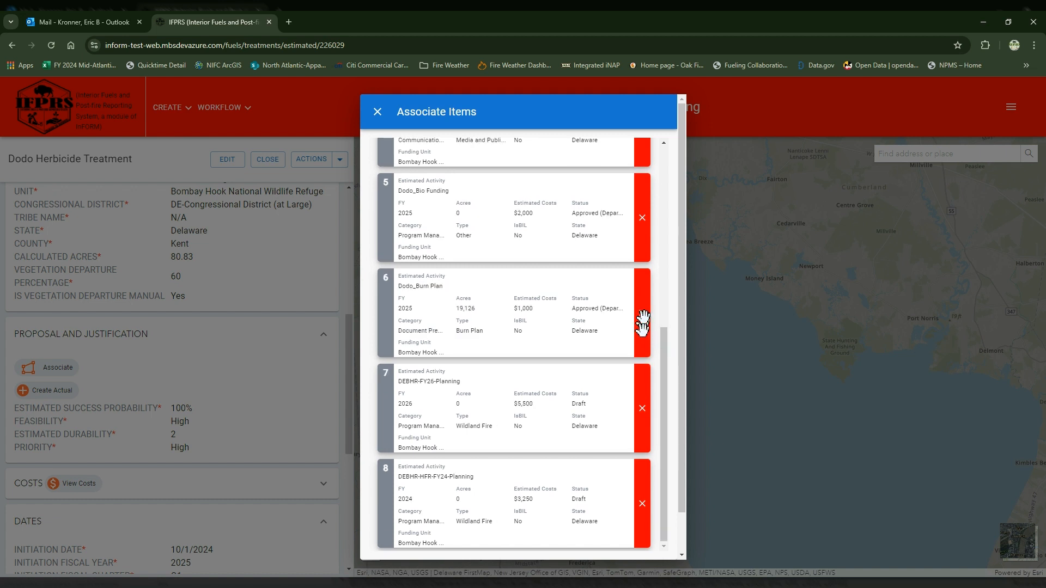
{"action": "left_click", "coordinate": [642, 412]}
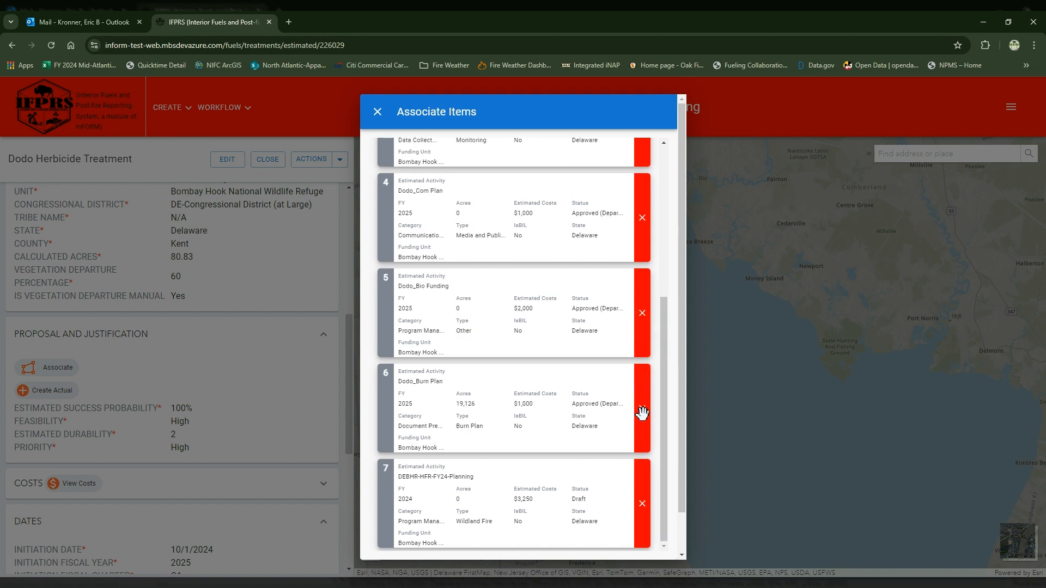
{"action": "left_click", "coordinate": [642, 504]}
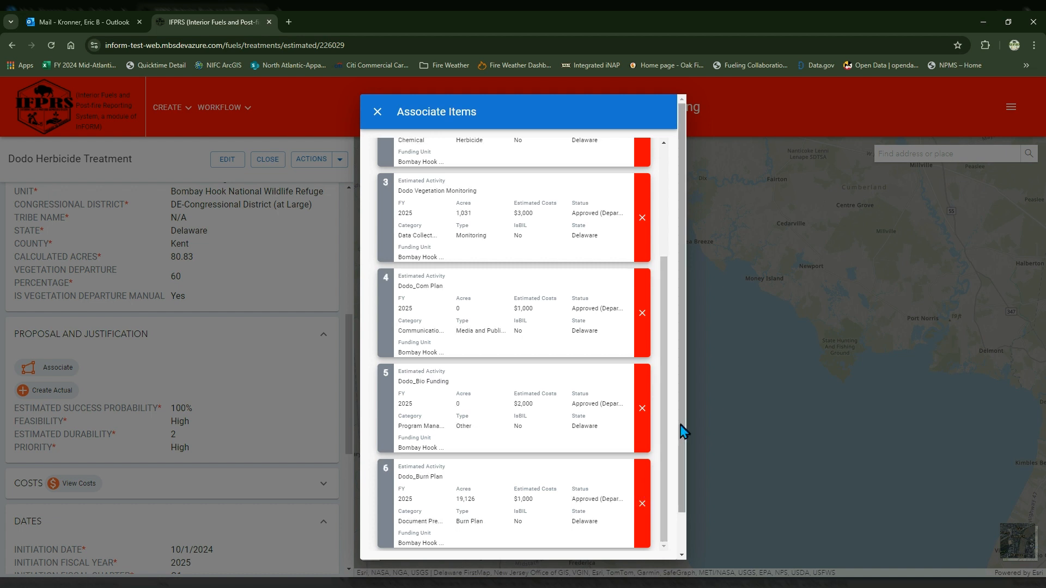
Name the association "Dodo Group" and save it
{"action": "left_click_drag", "start_coordinate": [681, 429], "coordinate": [681, 462]}
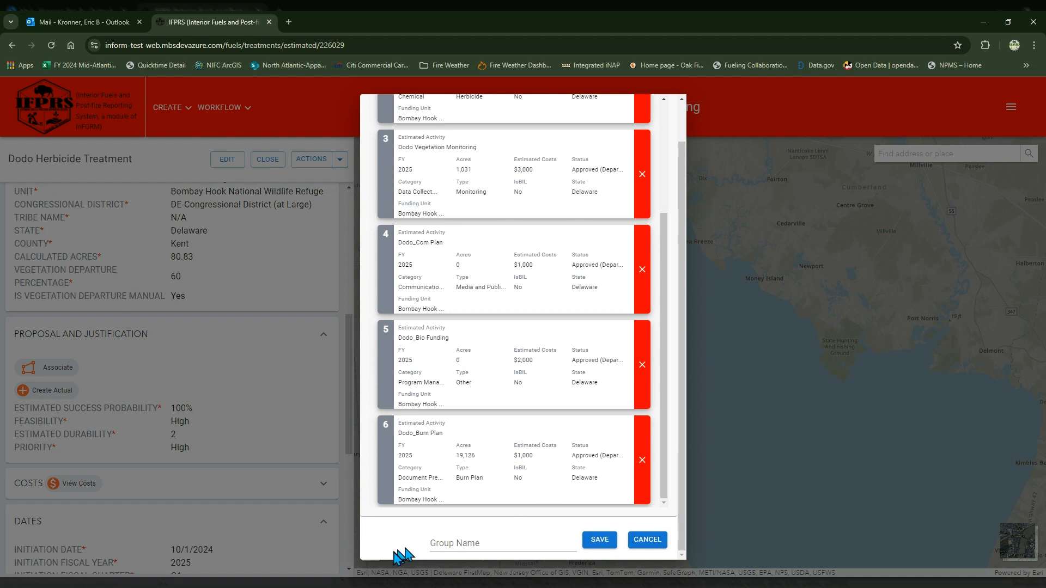
{"action": "left_click", "coordinate": [461, 542]}
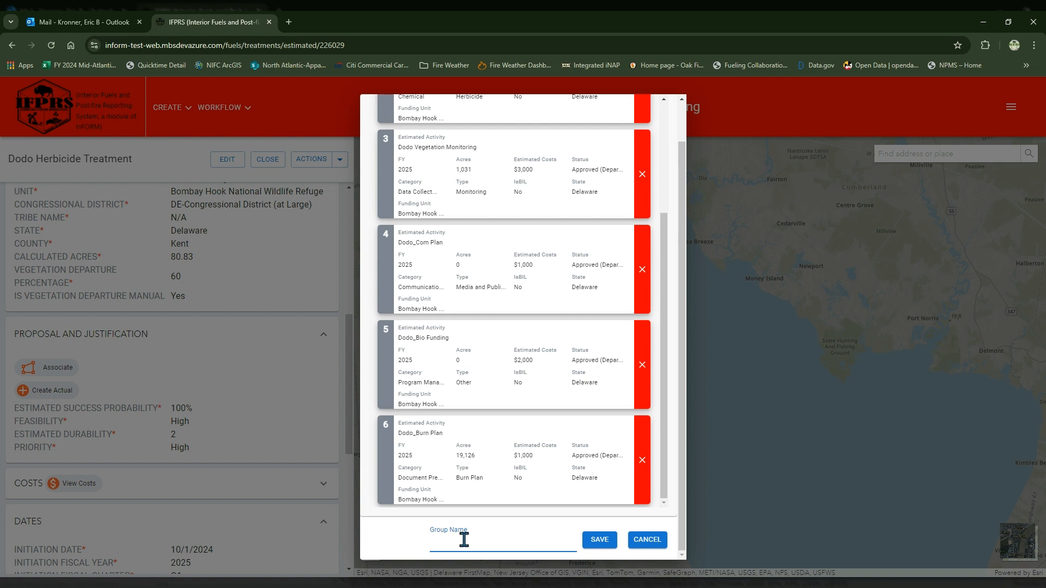
{"action": "type", "text": "Dodo Group"}
{"action": "left_click", "coordinate": [610, 544]}
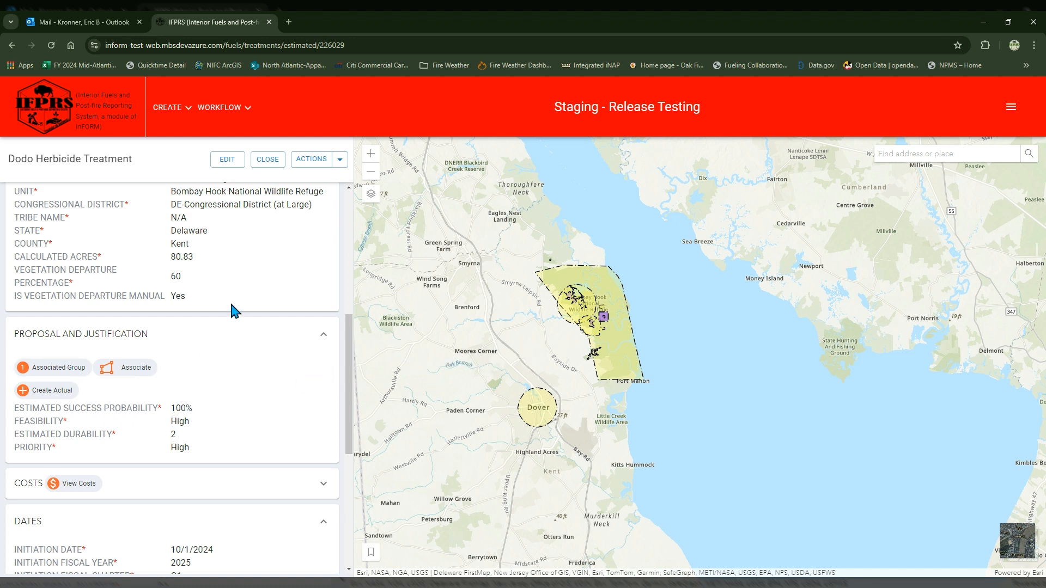
Close the herbicide treatment, open the Dodo_Burn Plan activity and review the members of its associated Dodo Group
{"action": "left_click", "coordinate": [266, 159]}
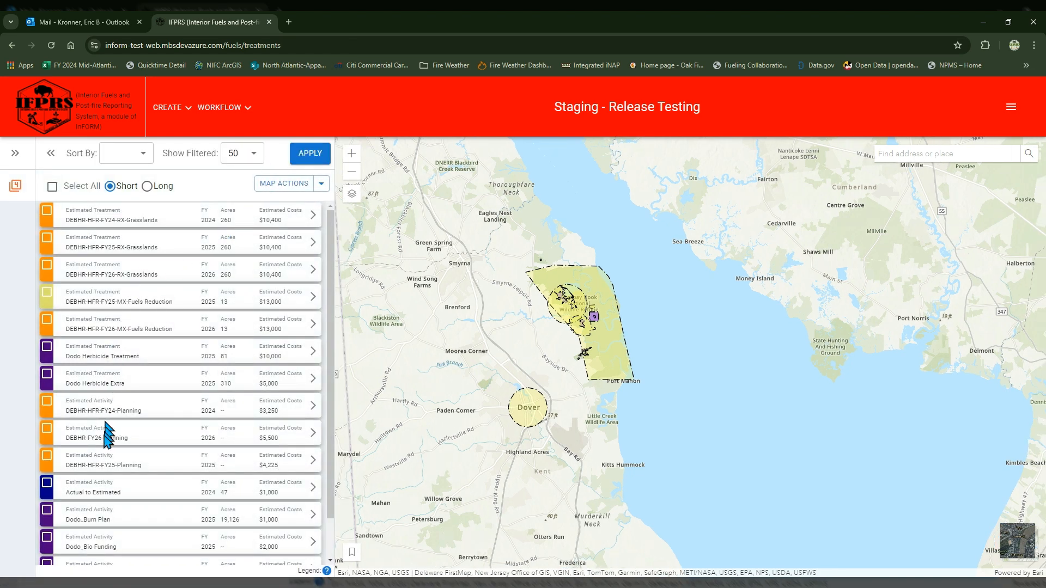
{"action": "left_click", "coordinate": [89, 517]}
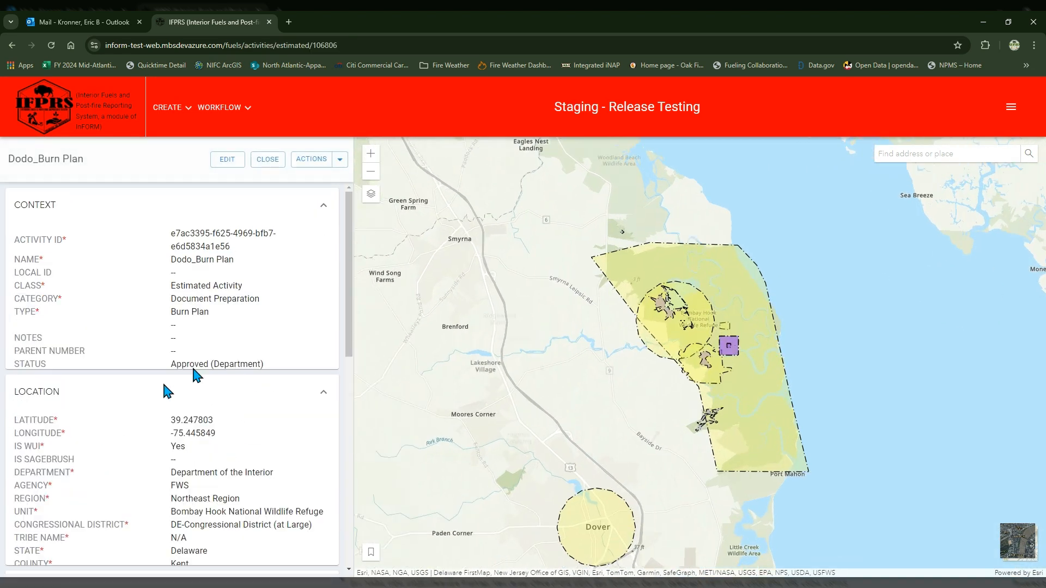
{"action": "left_click_drag", "start_coordinate": [347, 261], "coordinate": [350, 365]}
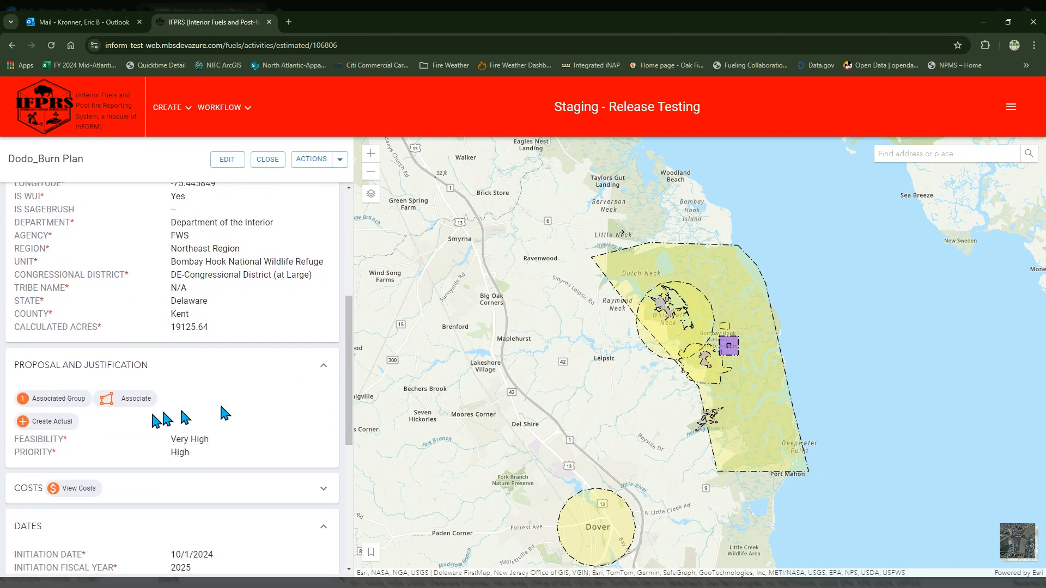
{"action": "left_click", "coordinate": [64, 401]}
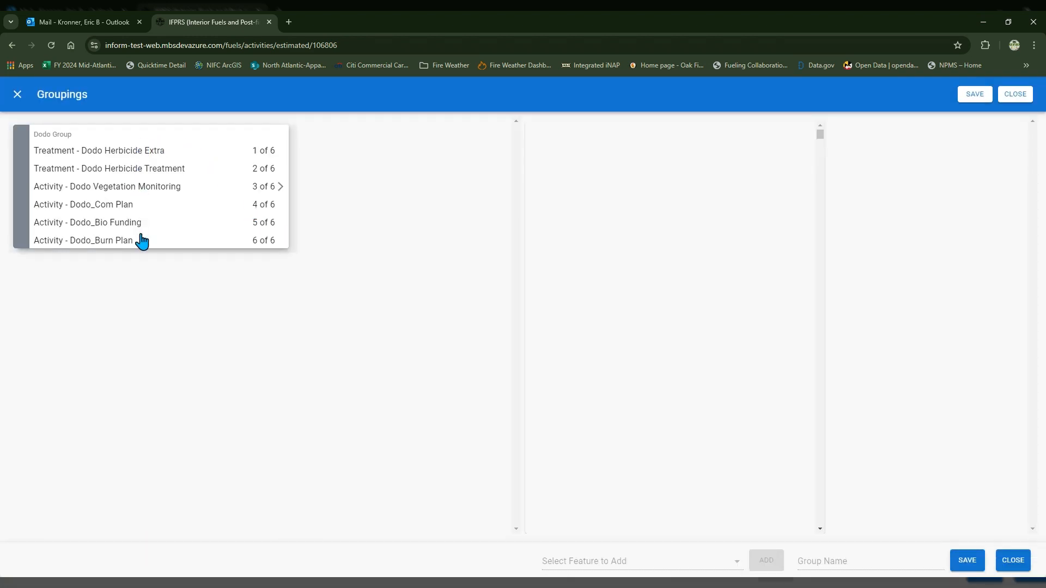
{"action": "left_click", "coordinate": [155, 205]}
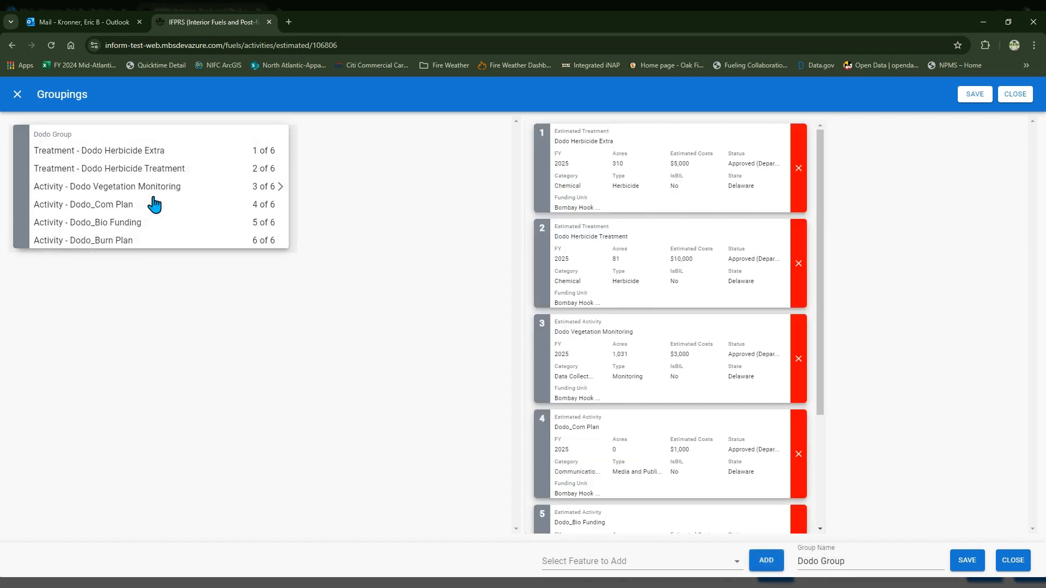
{"action": "left_click_drag", "start_coordinate": [824, 170], "coordinate": [818, 336]}
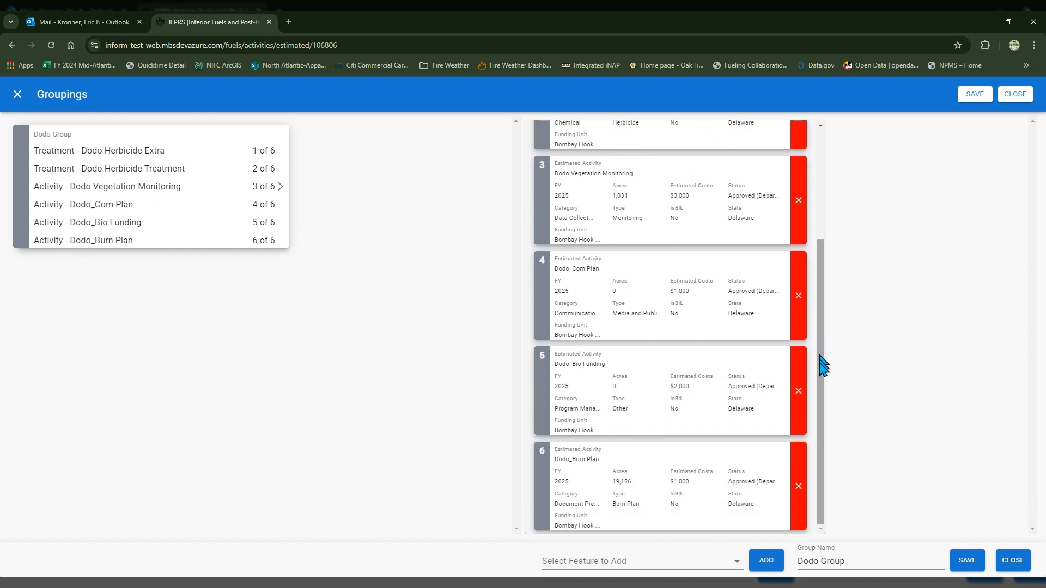
Add the DEBHR-HFR-FY25-RX-Grasslands treatment to Dodo Group, save the group and close the groupings view
{"action": "left_click", "coordinate": [737, 563]}
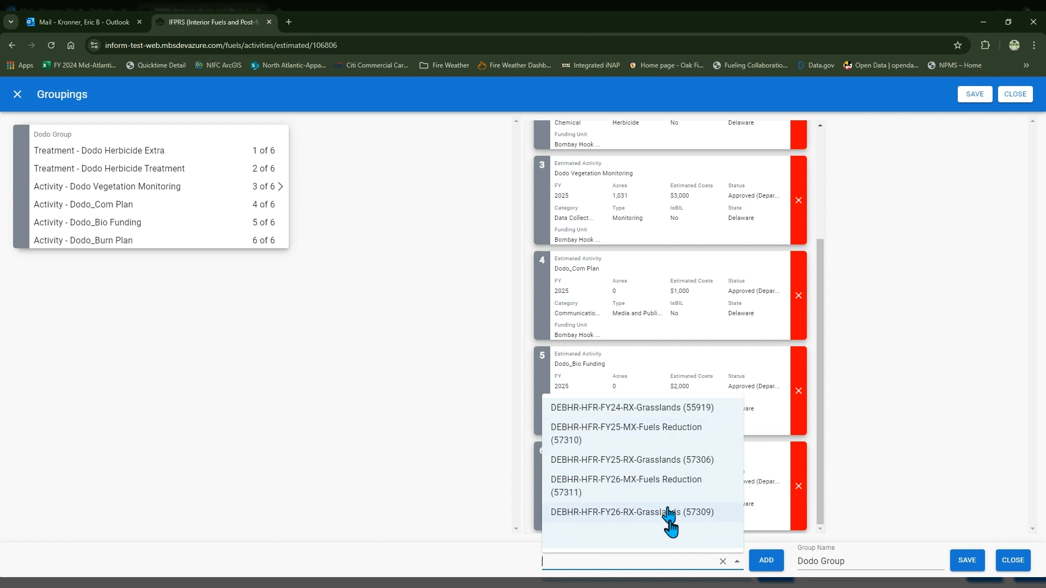
{"action": "left_click", "coordinate": [654, 461]}
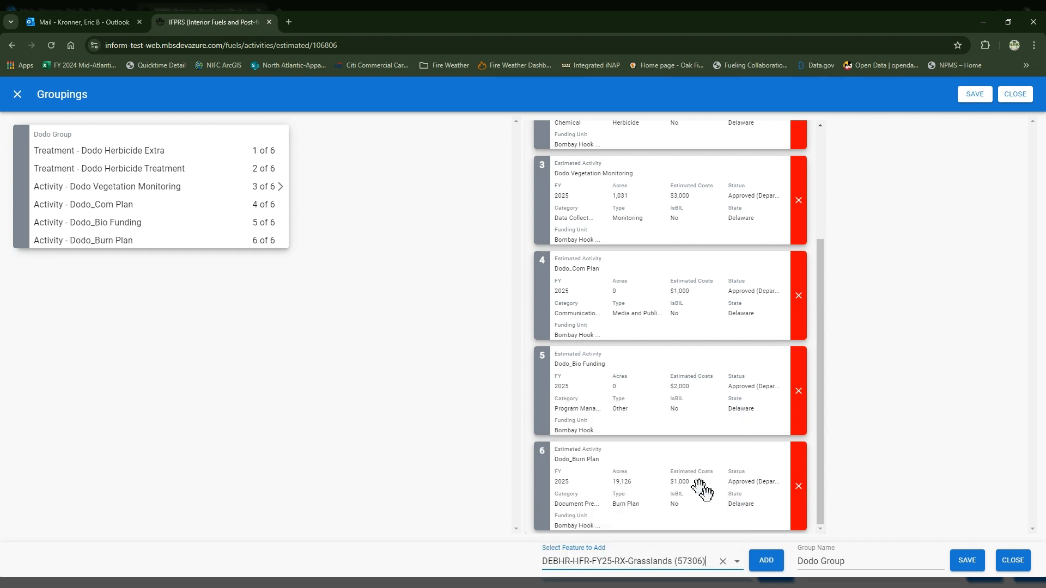
{"action": "left_click", "coordinate": [766, 560]}
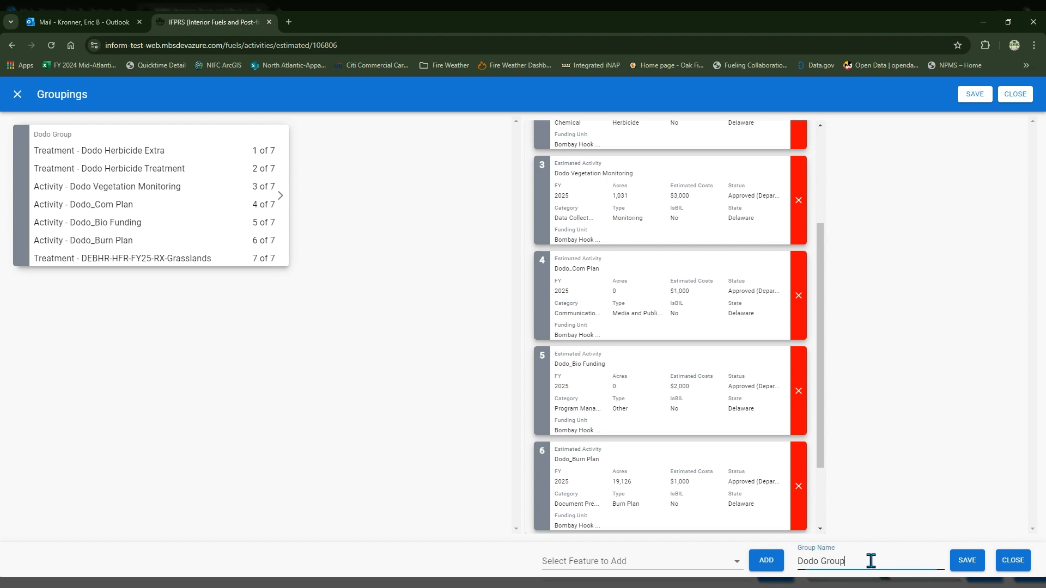
{"action": "left_click", "coordinate": [959, 564]}
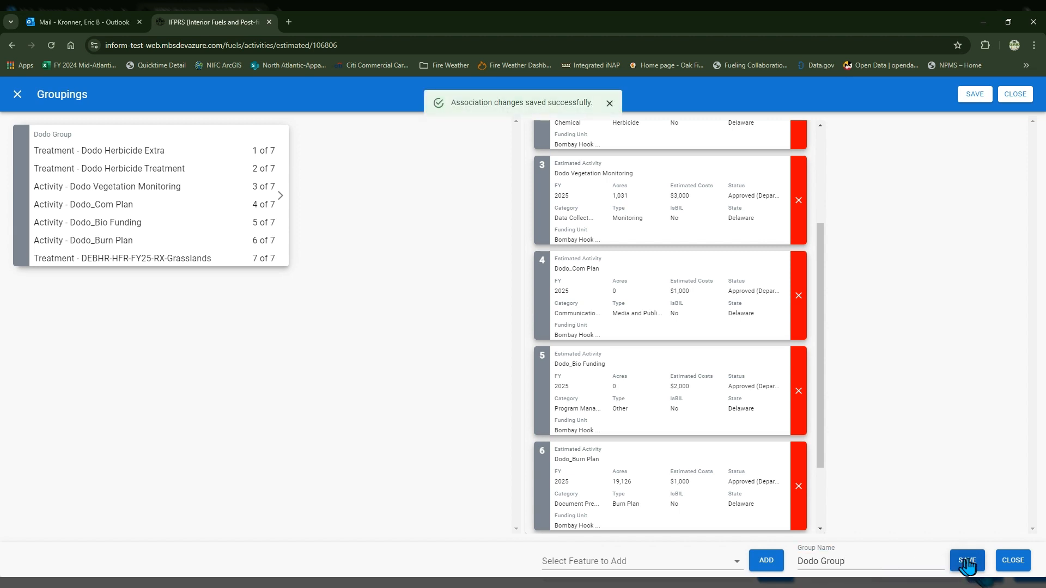
{"action": "left_click", "coordinate": [1013, 561]}
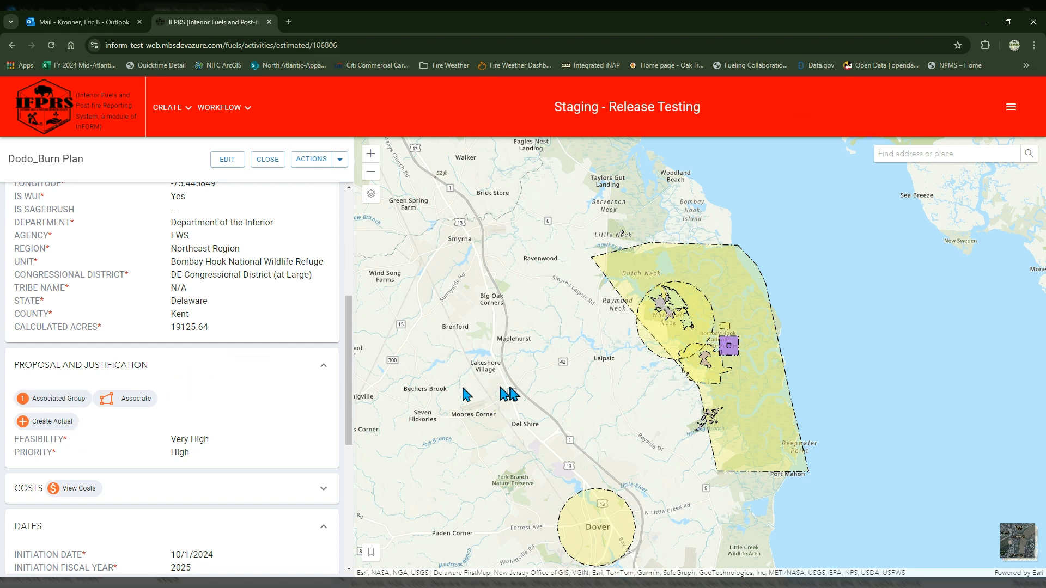
Reopen the burn plan's associated Dodo Group, remove the DEBHR-HFR-FY25-RX-Grasslands treatment from it and save
{"action": "left_click", "coordinate": [90, 398]}
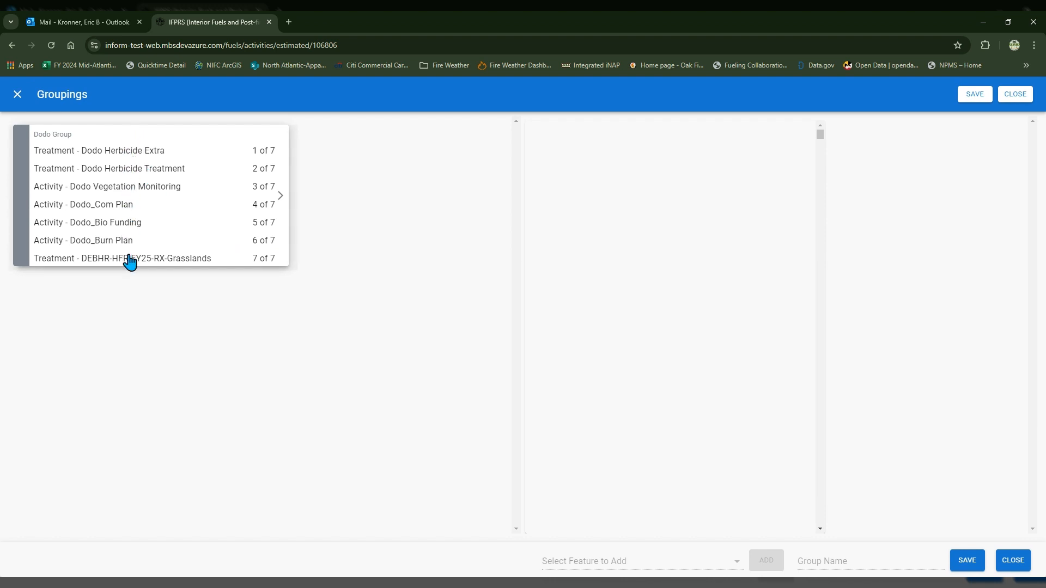
{"action": "left_click", "coordinate": [221, 245]}
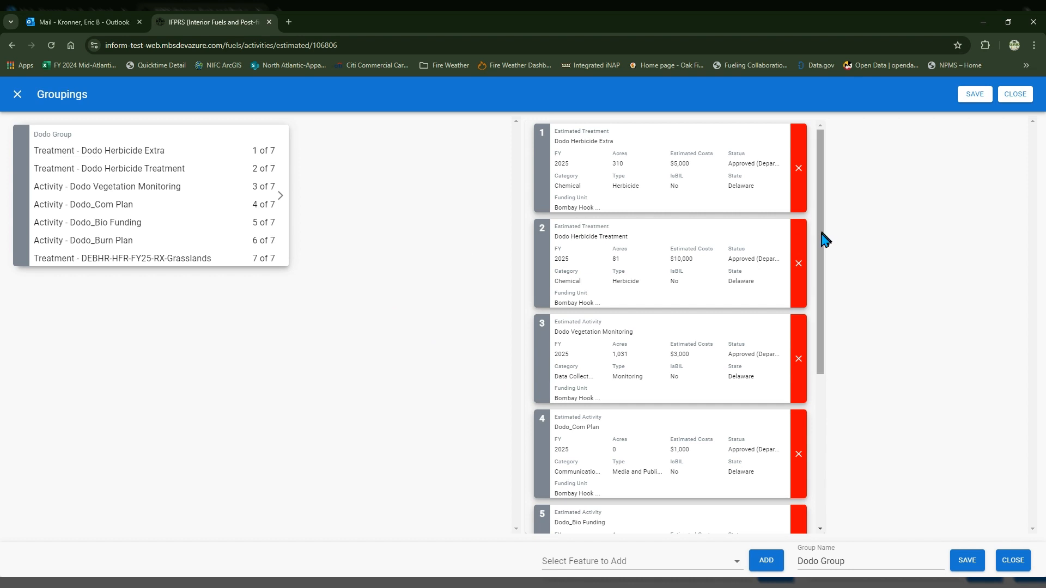
{"action": "left_click_drag", "start_coordinate": [823, 235], "coordinate": [822, 401]}
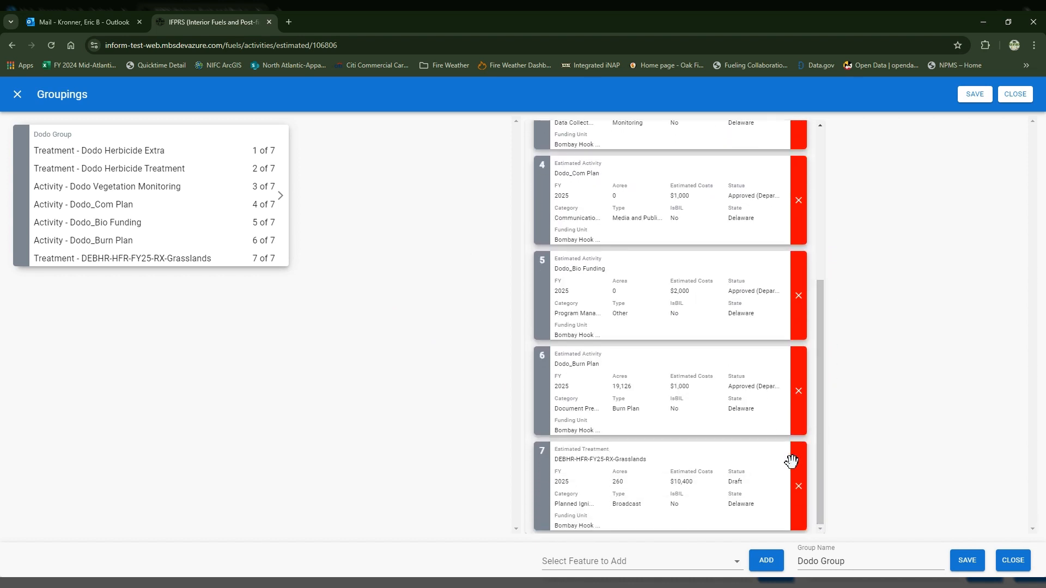
{"action": "left_click", "coordinate": [799, 486]}
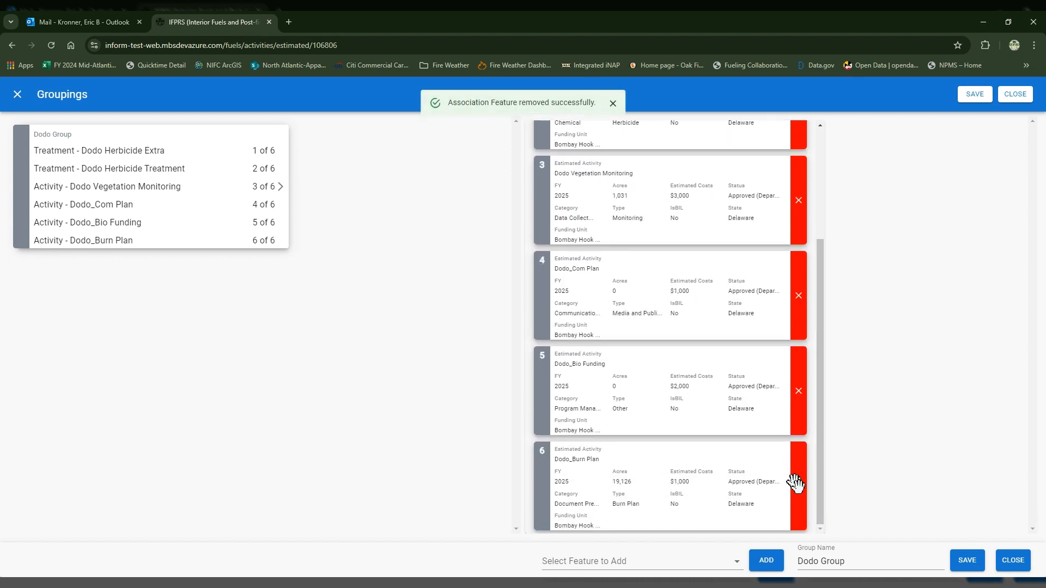
{"action": "left_click", "coordinate": [967, 561]}
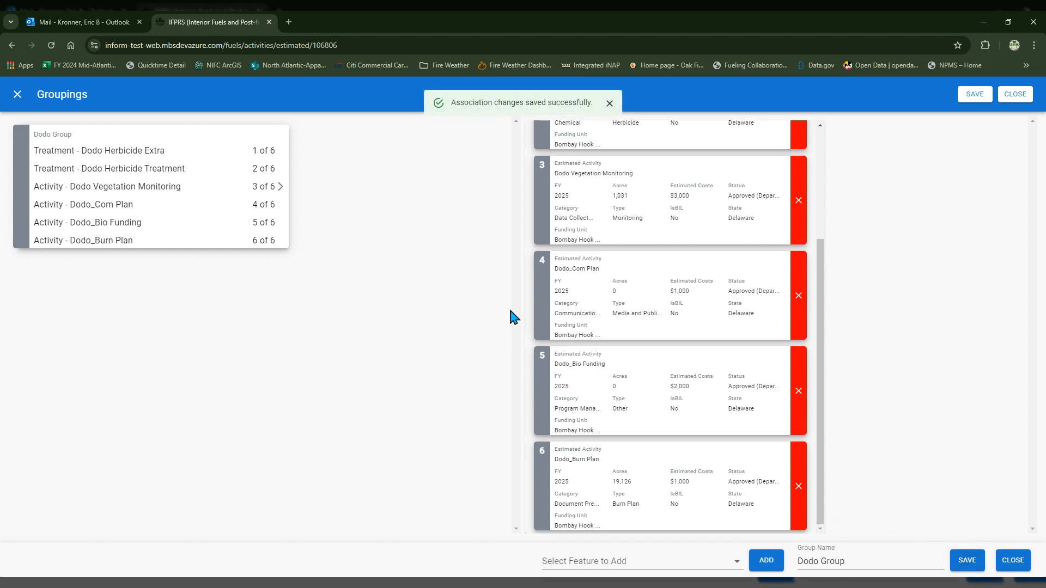